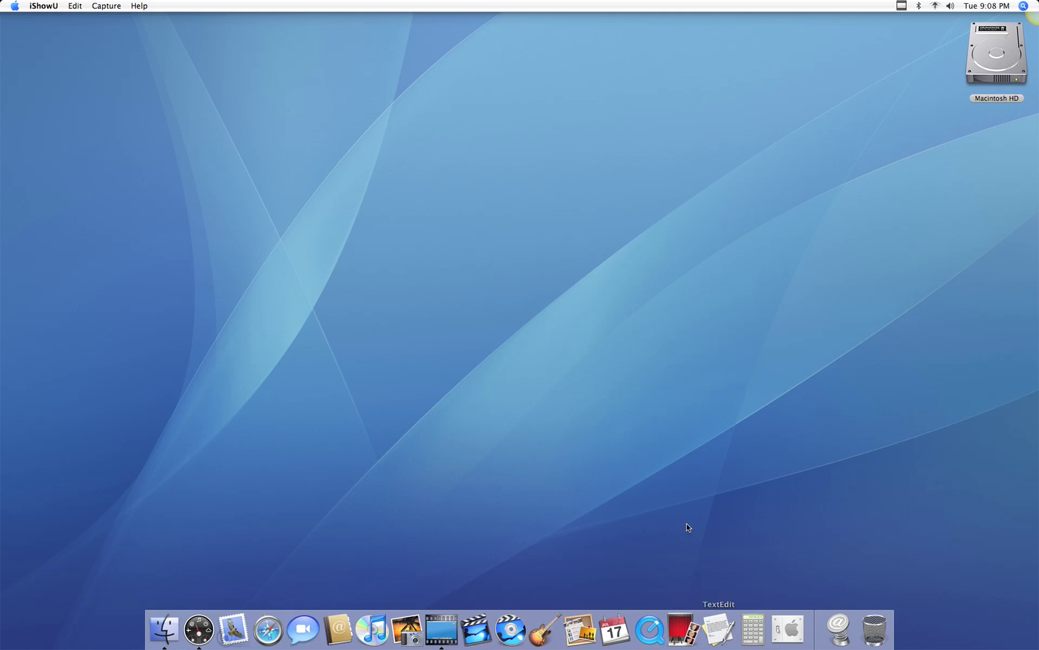
- Launch Preview through Spotlight search
click(1026, 5)
text(preview)
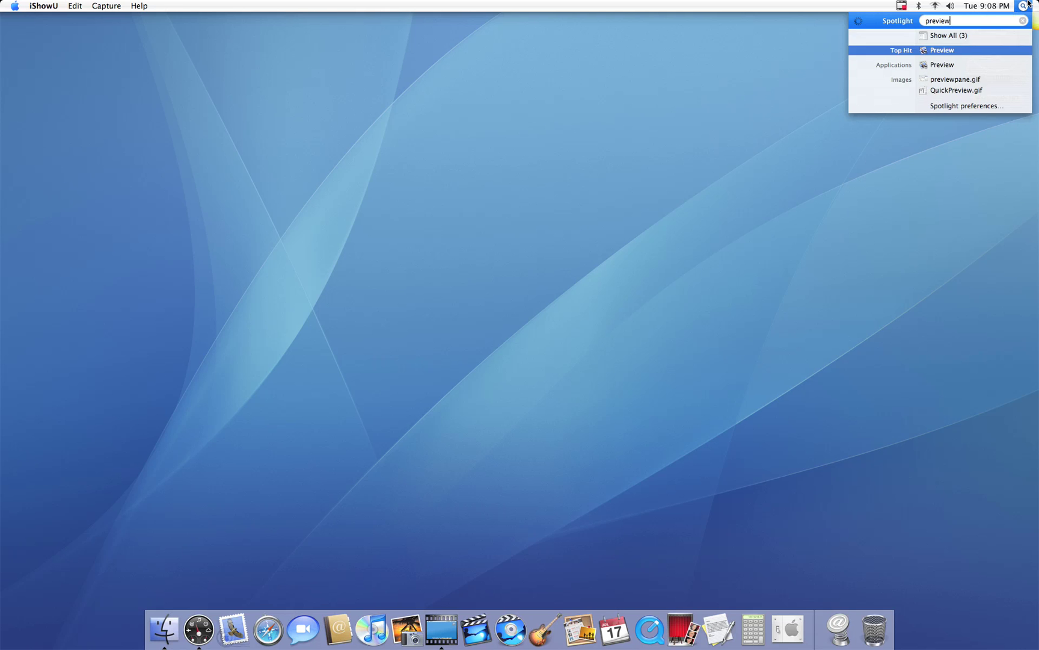
key(Return)
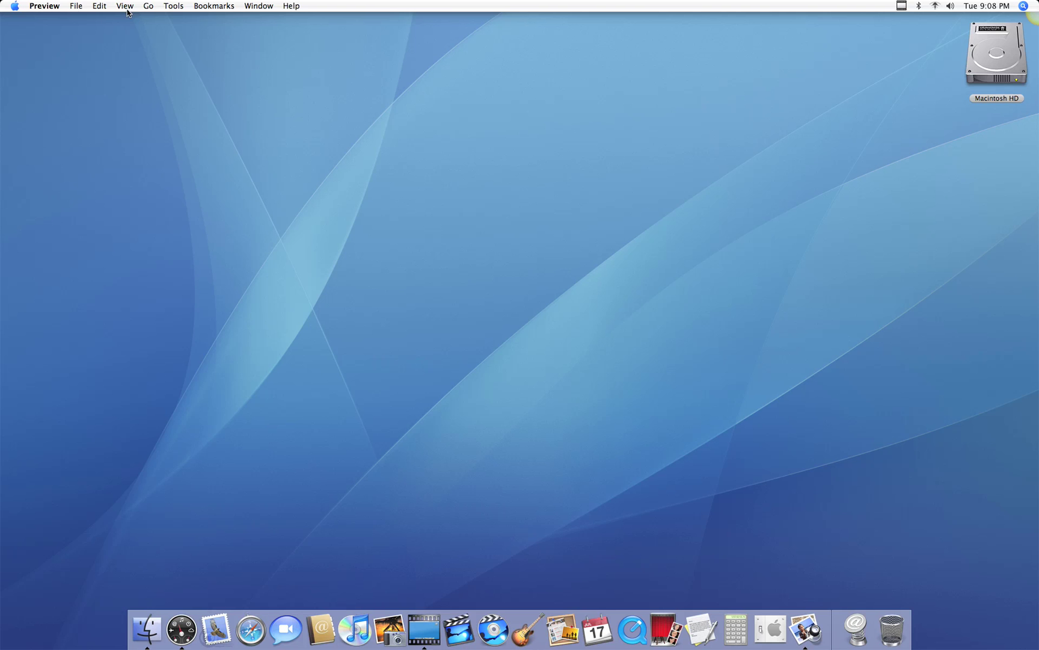
- Capture a dragged selection of the desktop with File > Grab > Selection
click(77, 5)
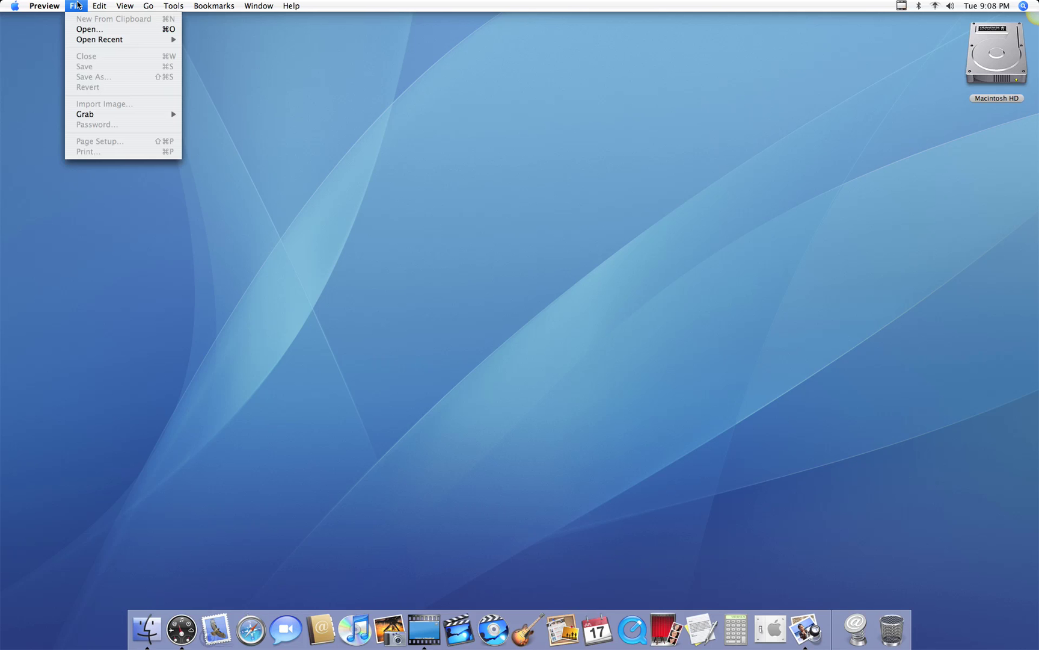
mouse_move(140, 111)
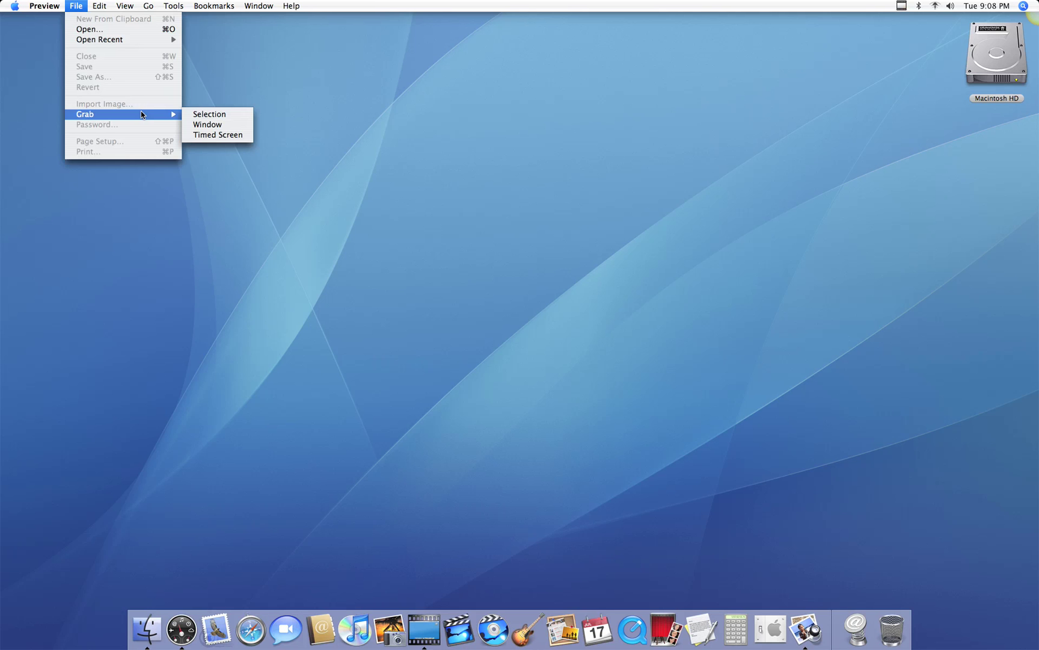
click(195, 114)
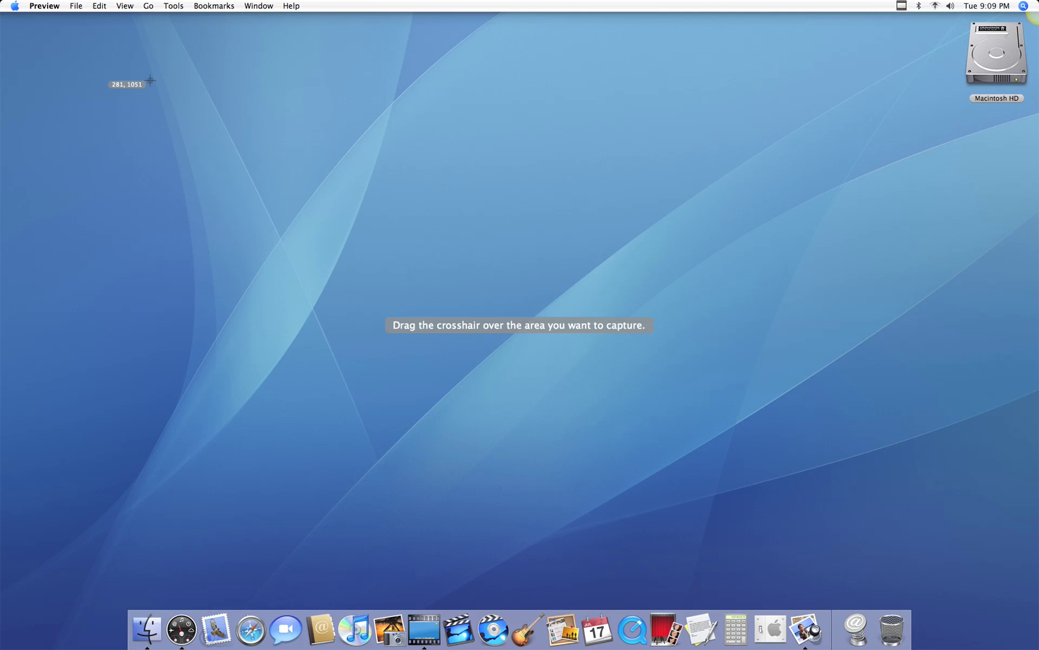
drag(138, 65, 409, 364)
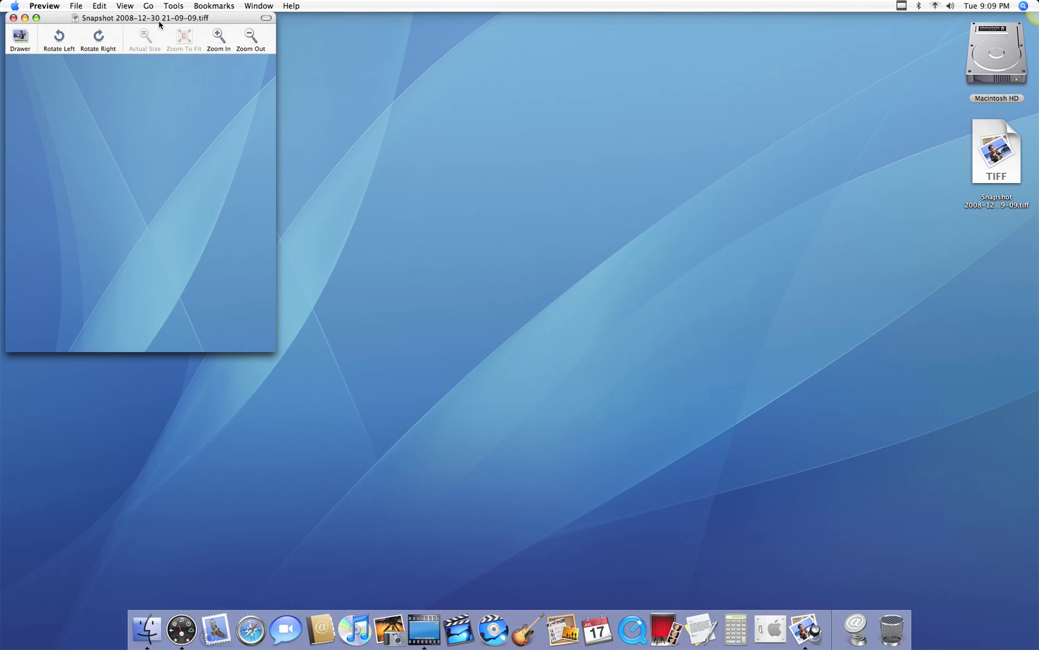
- Move the snapshot window, select an area of the image, then close the window
drag(158, 20, 494, 108)
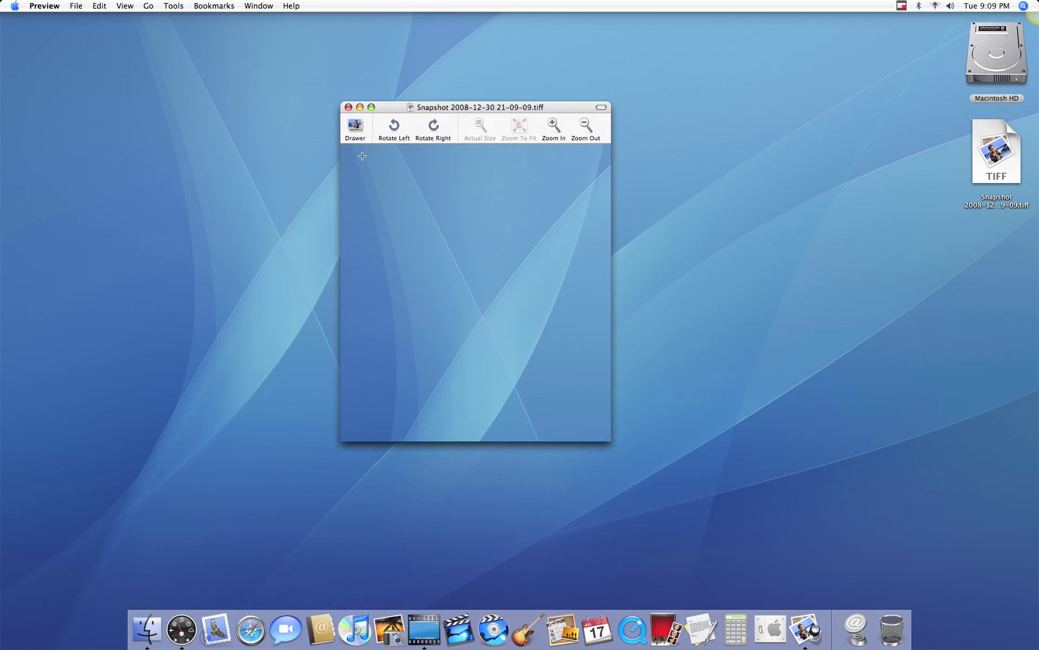
drag(355, 151, 556, 380)
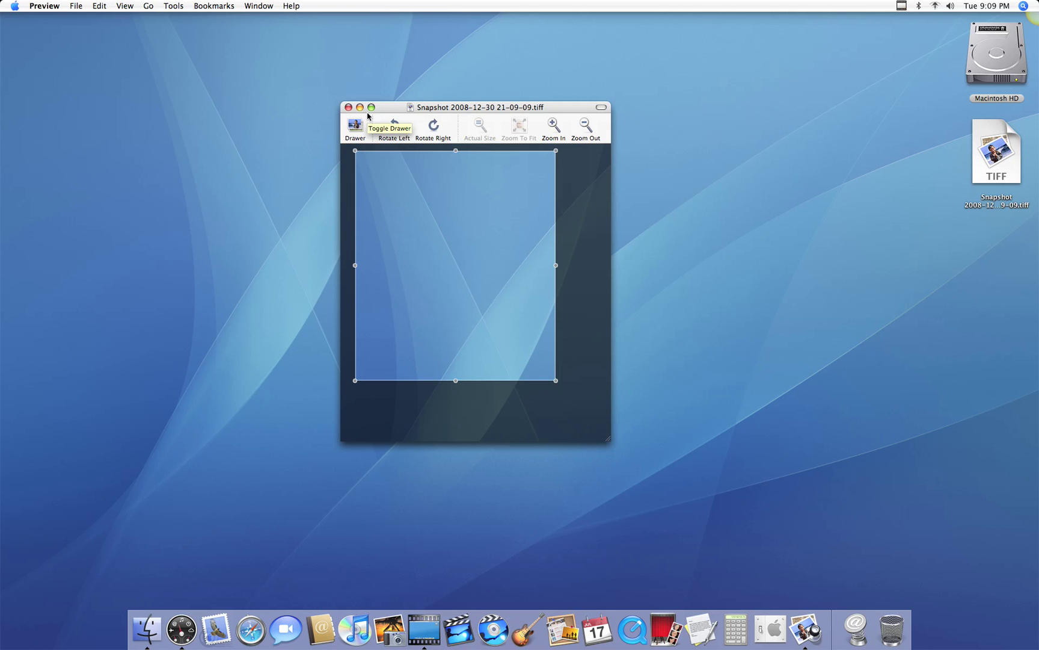
key(super+w)
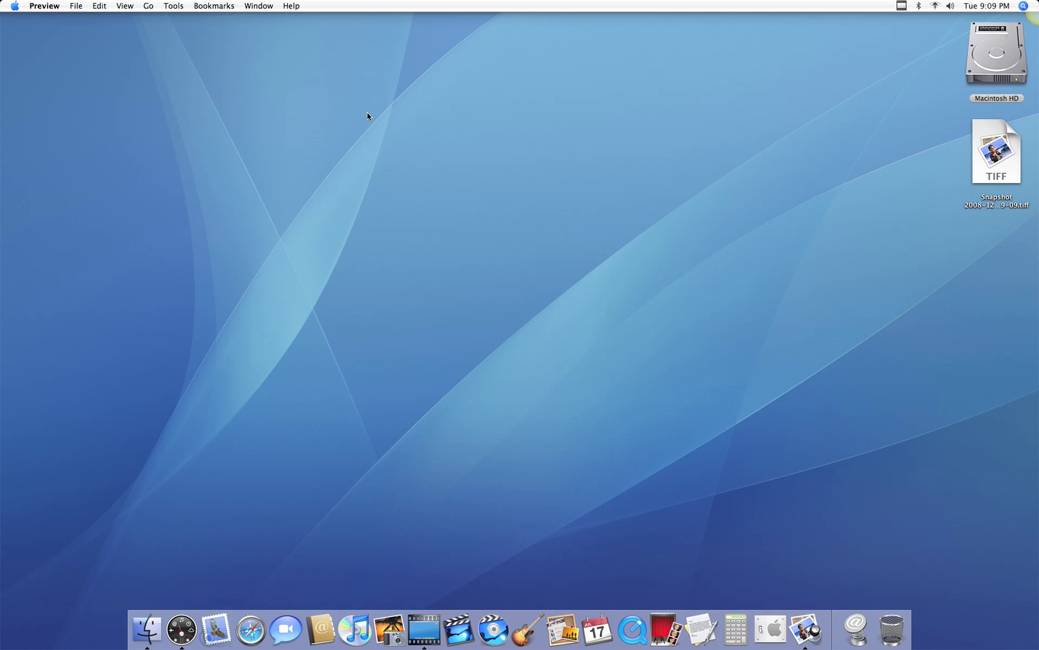
- Attempt a window capture of the empty desktop and dismiss the failure alert
click(75, 5)
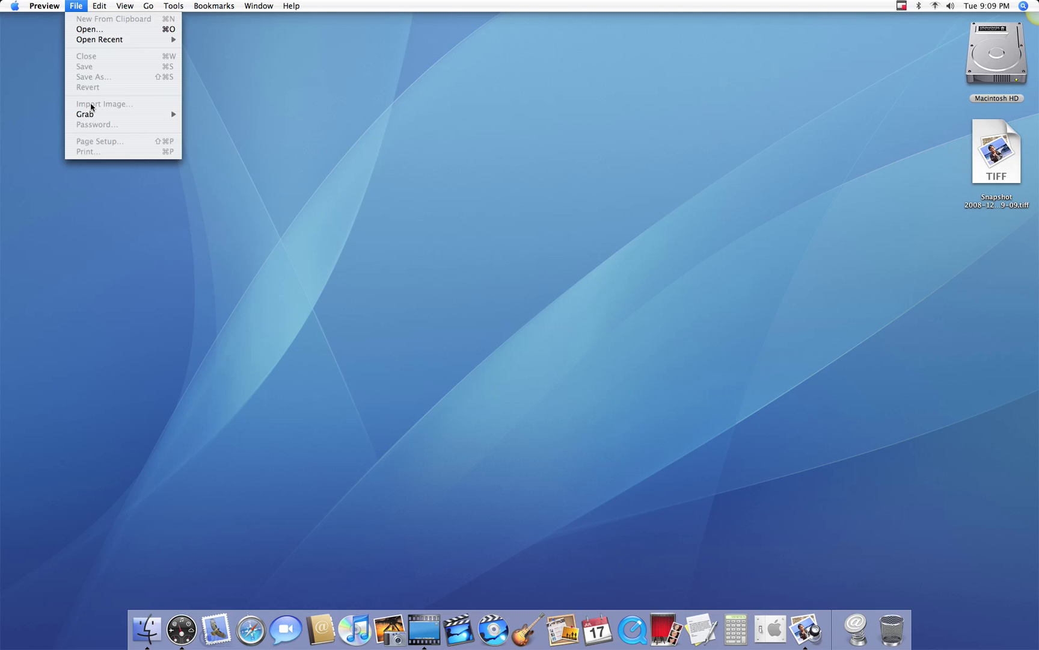
mouse_move(94, 113)
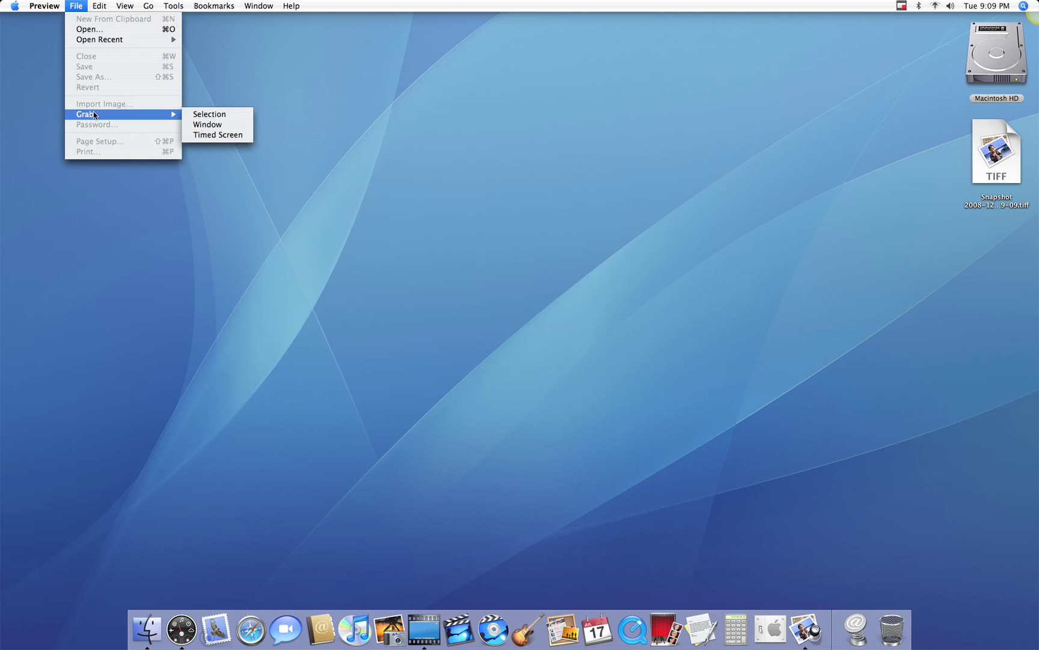
click(234, 125)
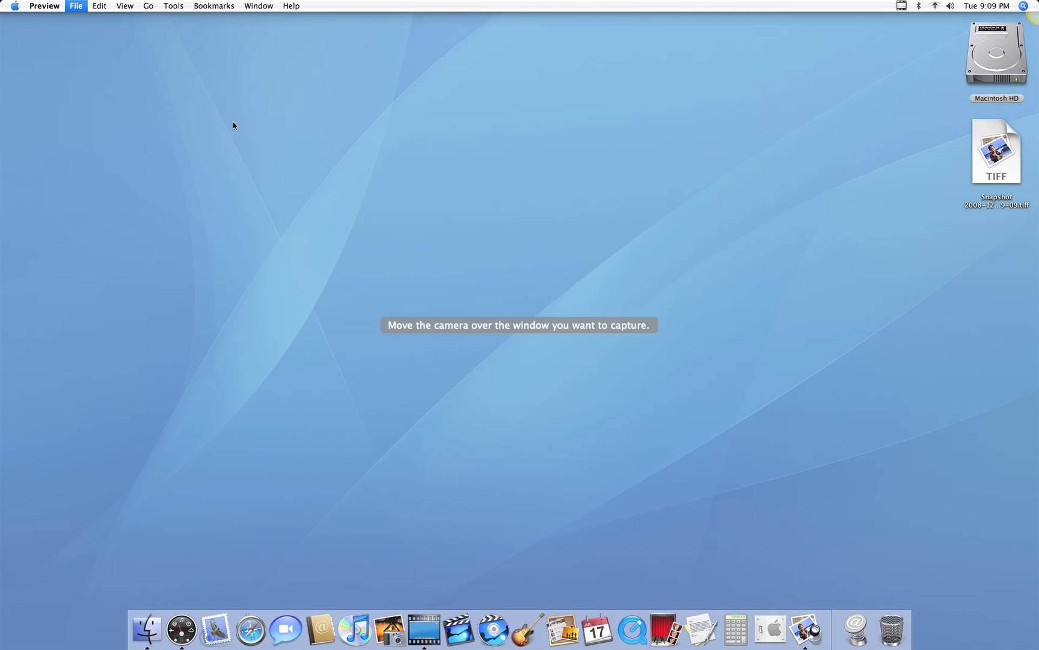
click(234, 124)
click(598, 236)
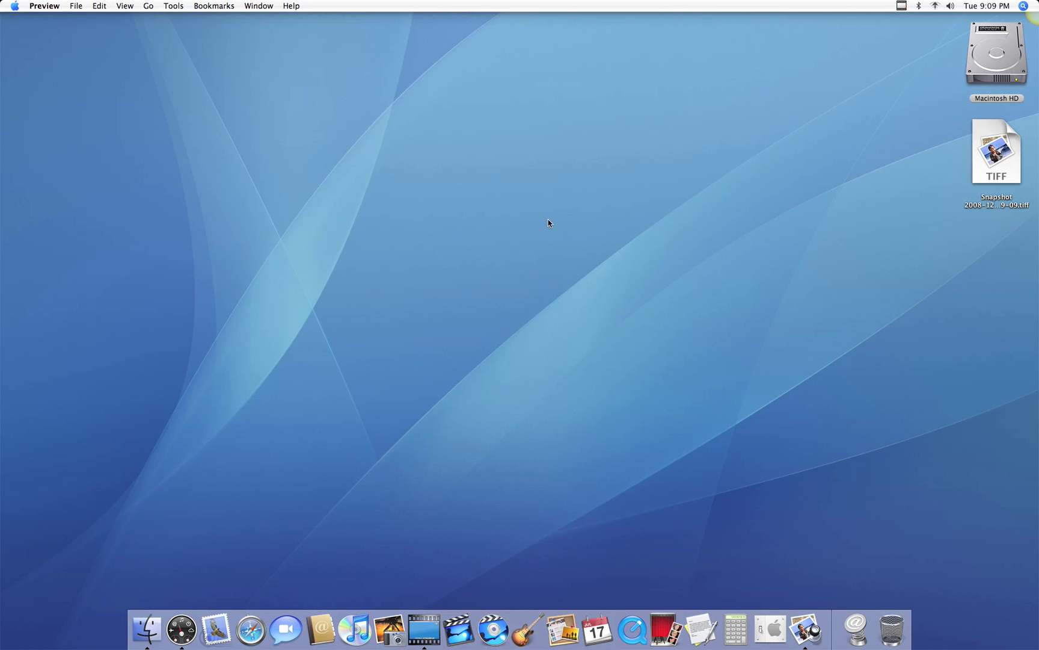
- Capture the Finder Dock icon with Grab > Window, then close its window
click(44, 6)
mouse_move(91, 113)
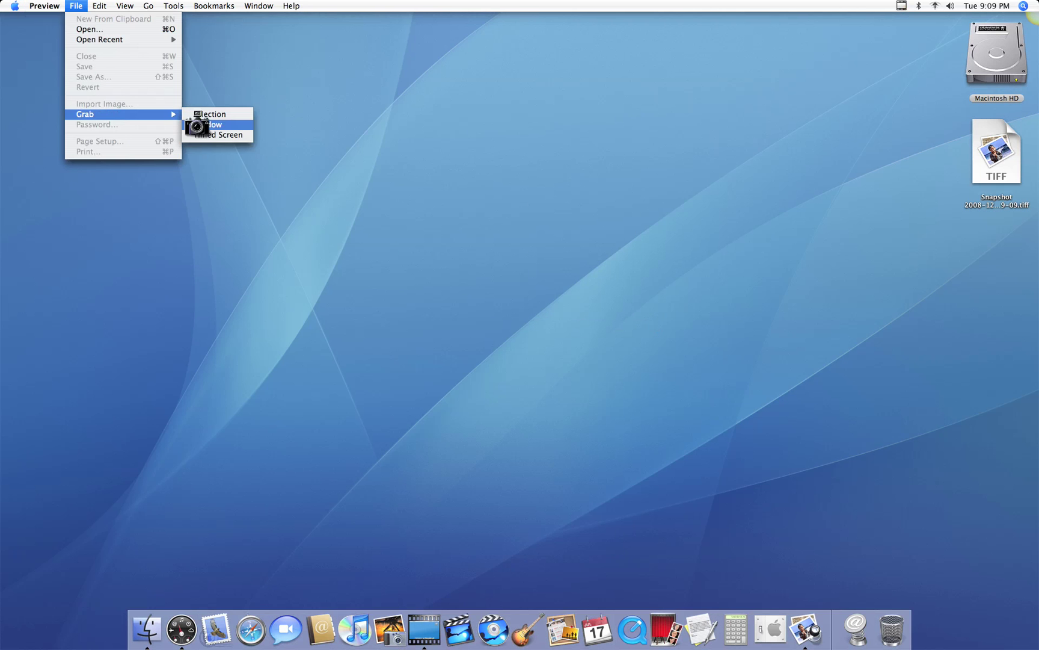
click(197, 125)
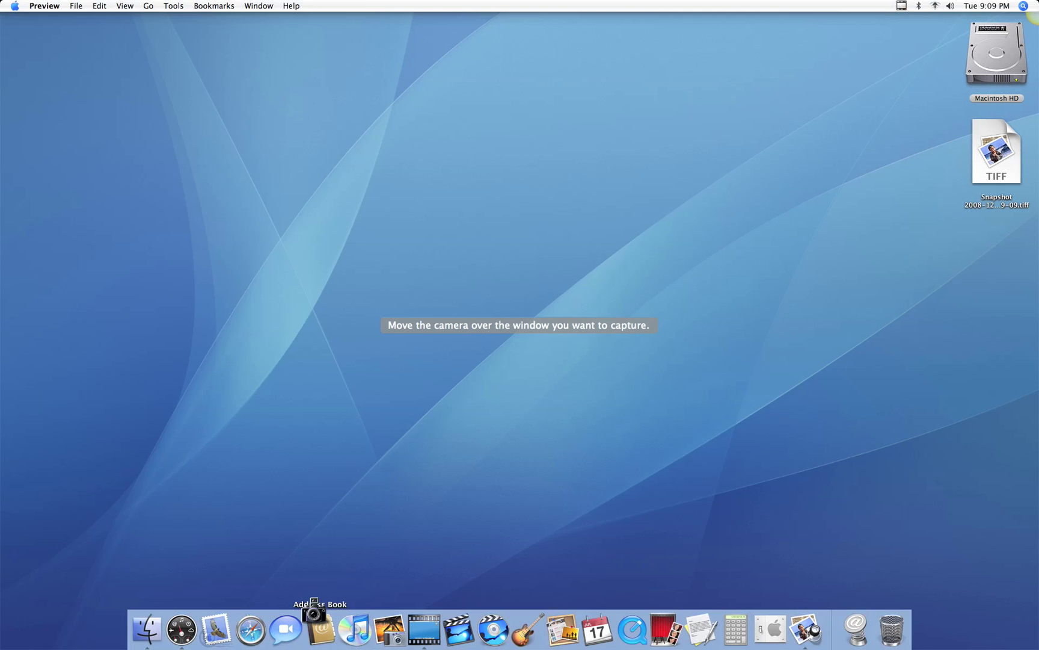
click(155, 625)
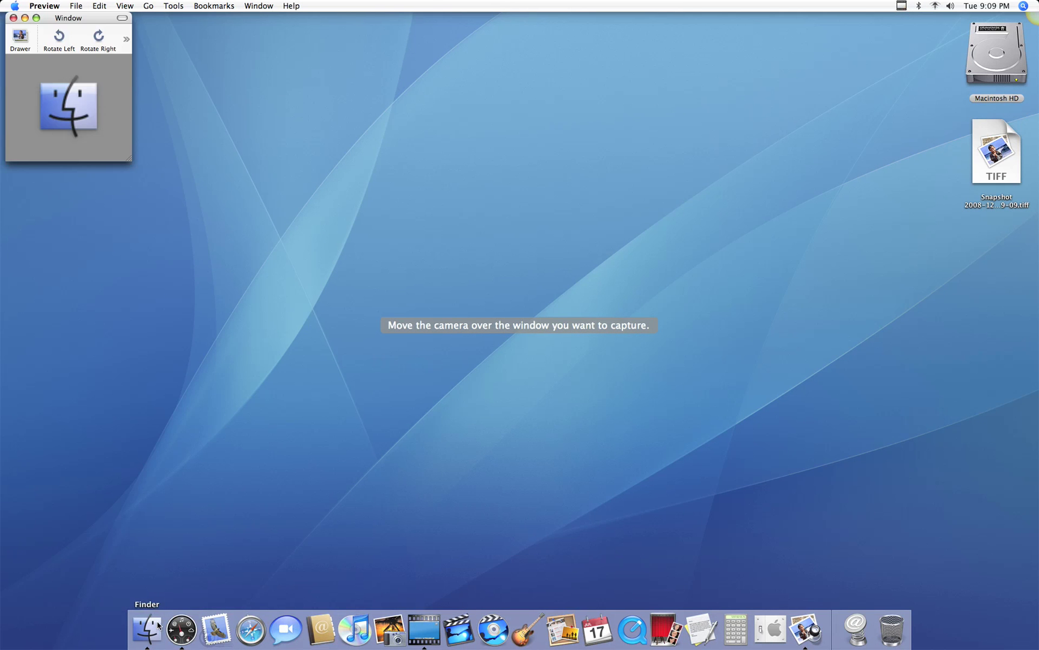
drag(63, 19, 466, 179)
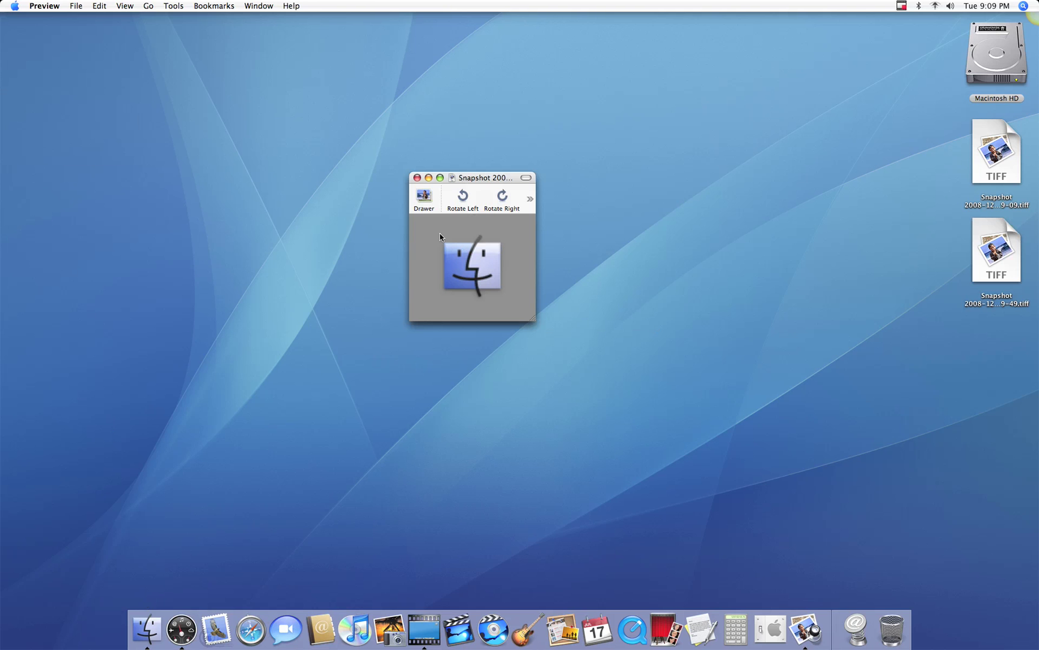
click(416, 178)
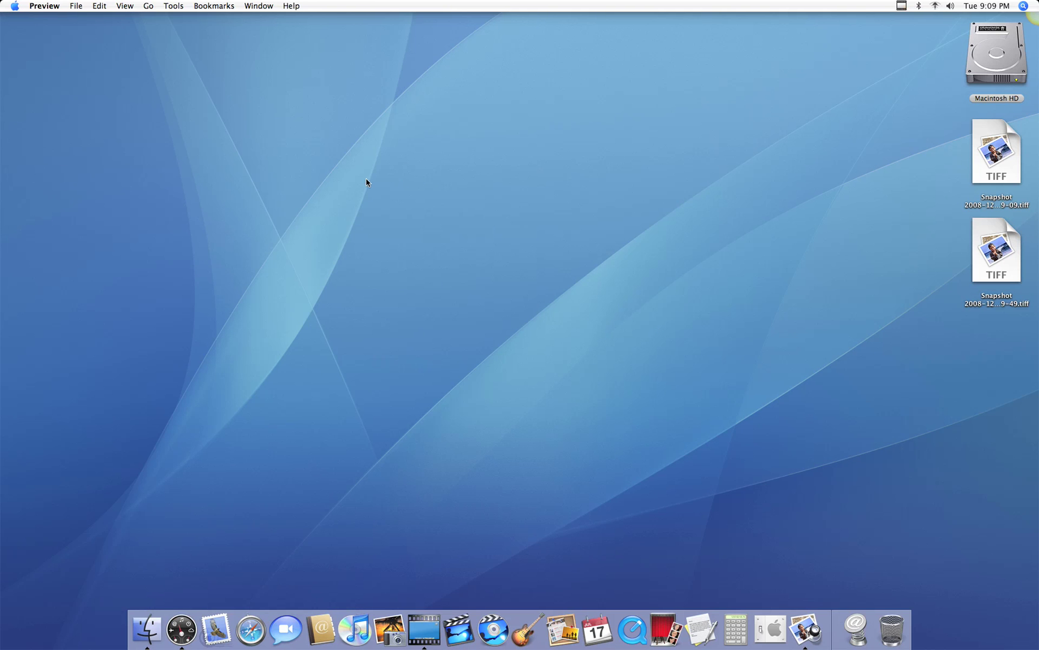
- Start a Timed Screen capture, then drag both Snapshot TIFFs to the Trash
click(80, 3)
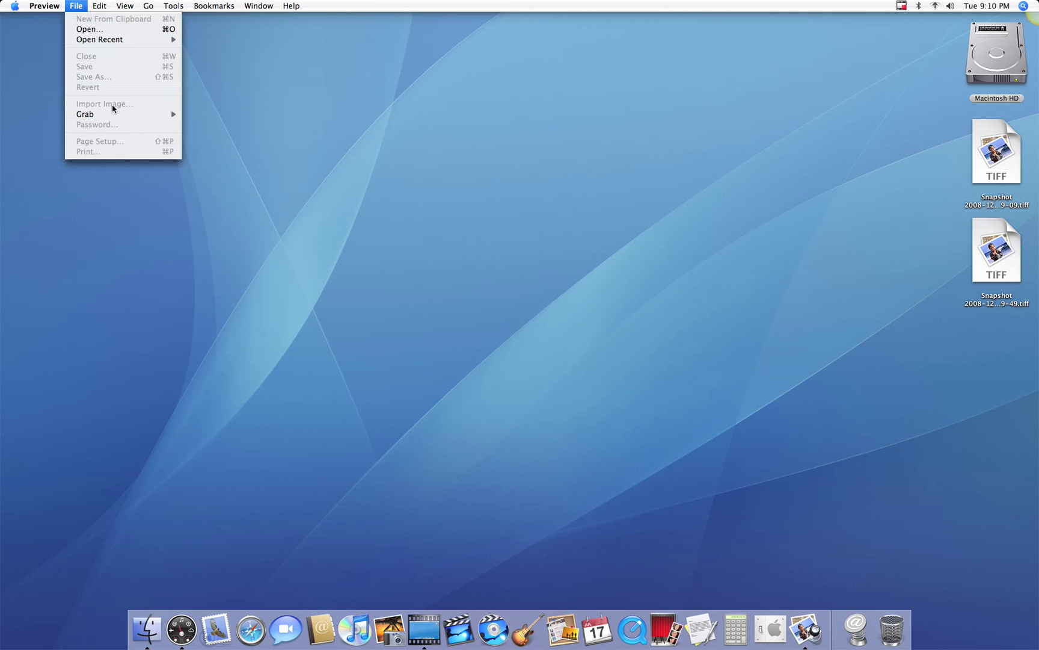
mouse_move(116, 114)
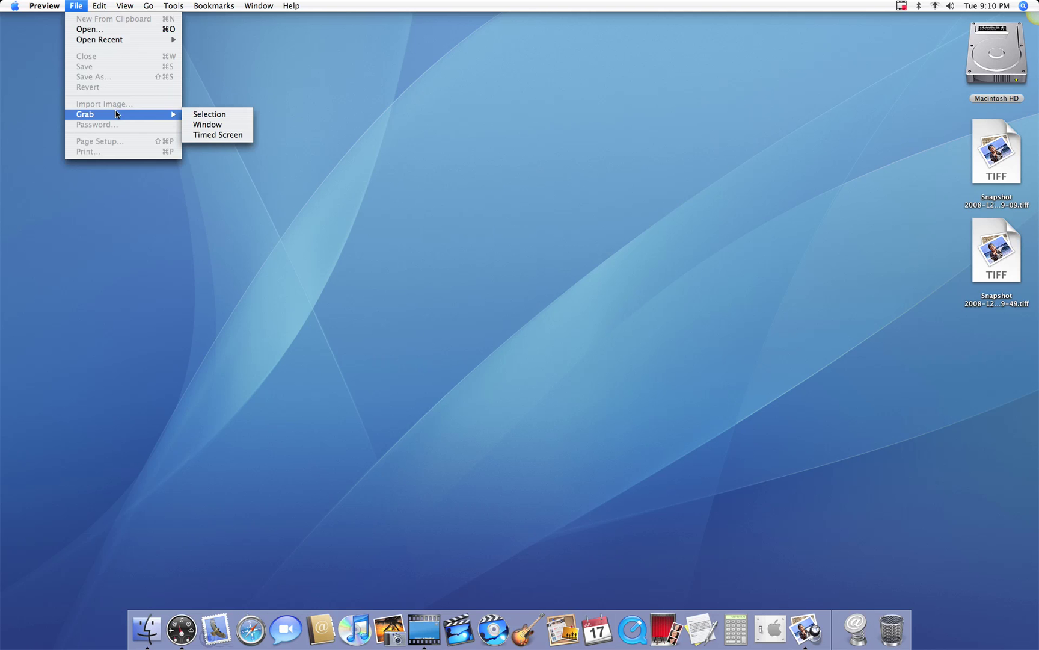
click(245, 136)
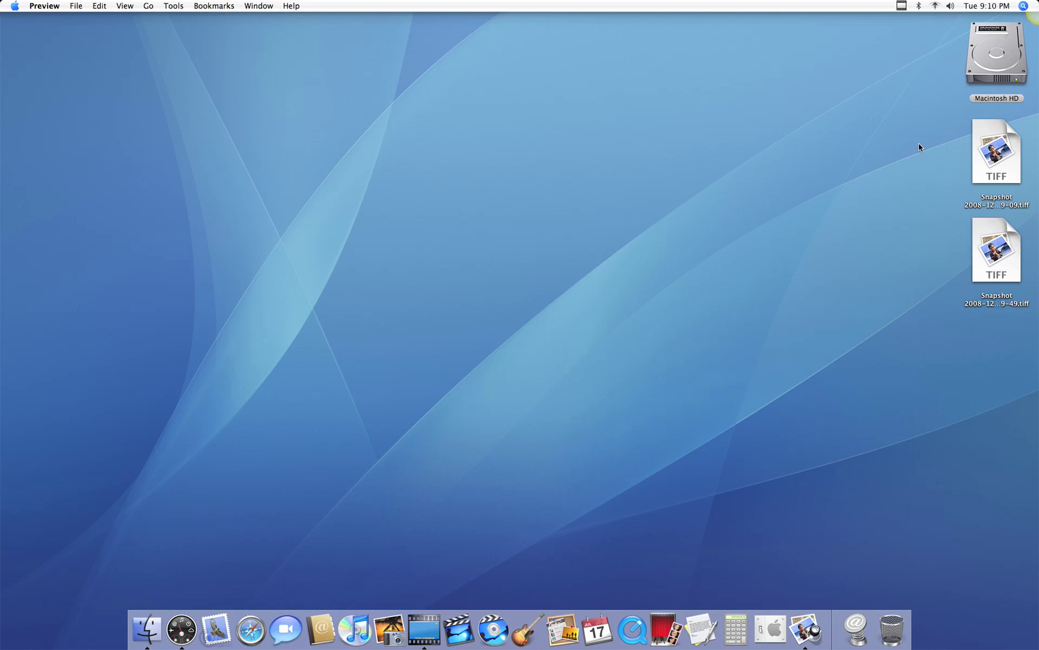
drag(919, 147, 887, 619)
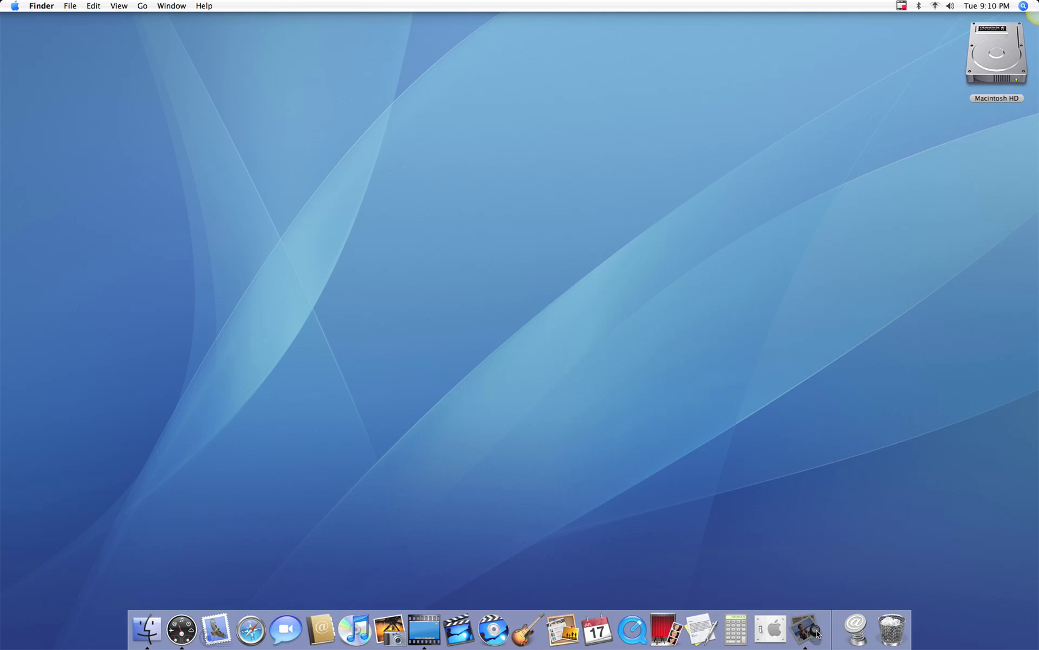
- Quit Preview from the Dock, then mark an 899 x 646 desktop region with Jing
right_click(816, 633)
click(821, 597)
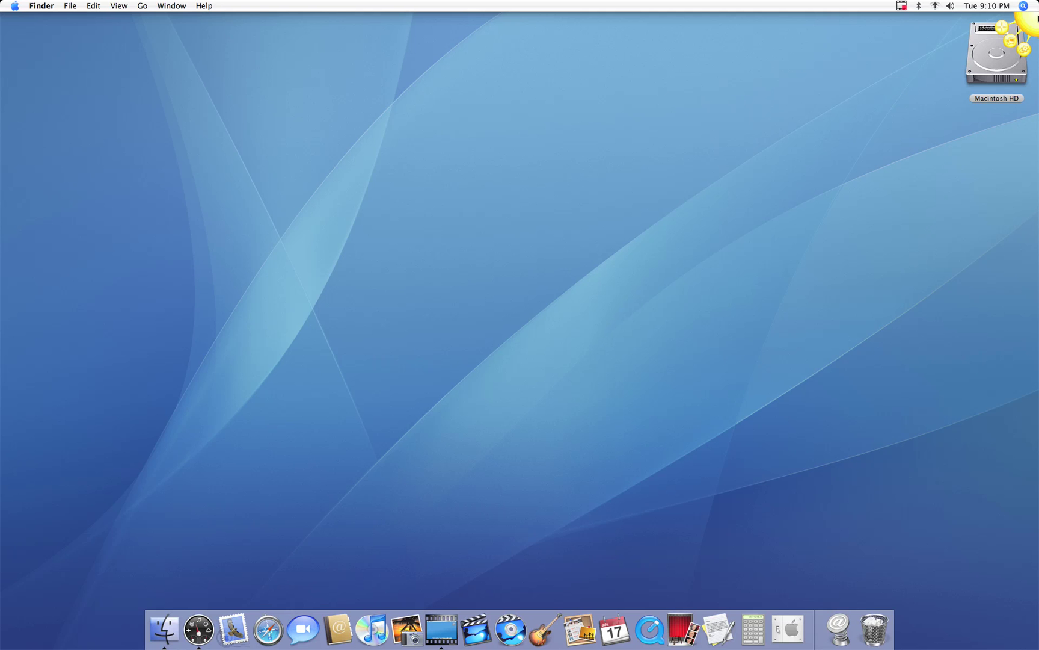
click(994, 33)
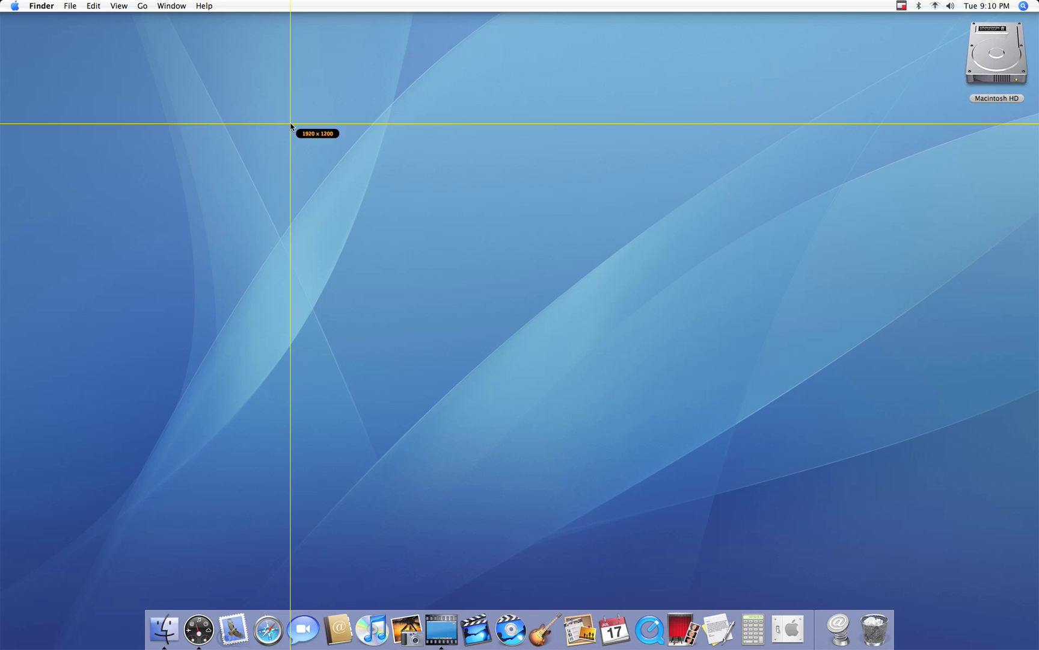
drag(214, 89, 702, 439)
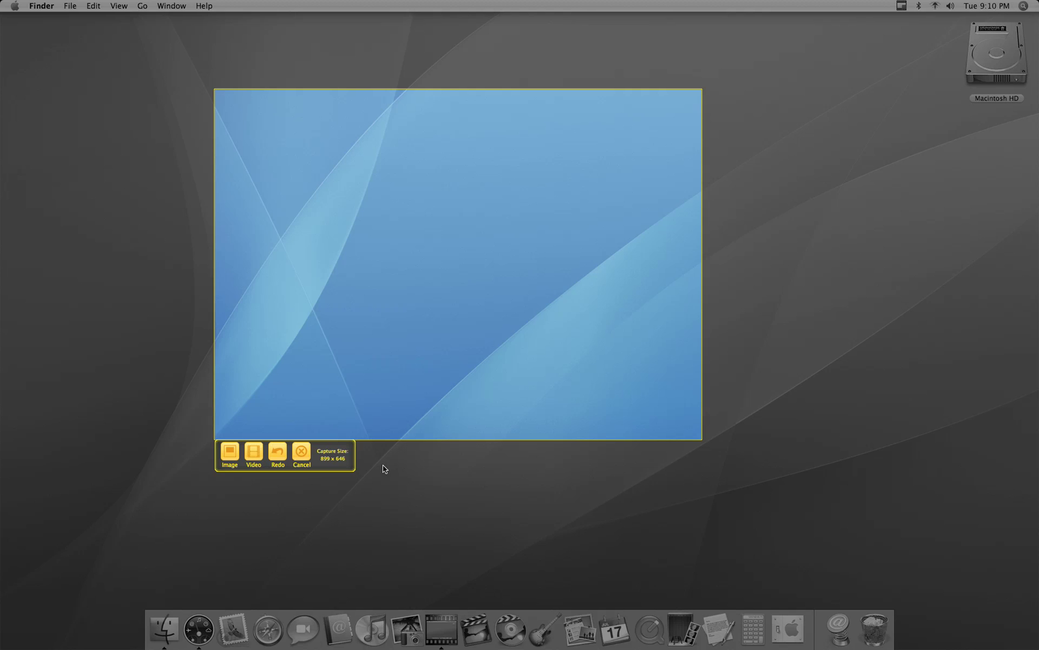
- Capture the region as an image and draw a red arrow pointing up-left
click(229, 452)
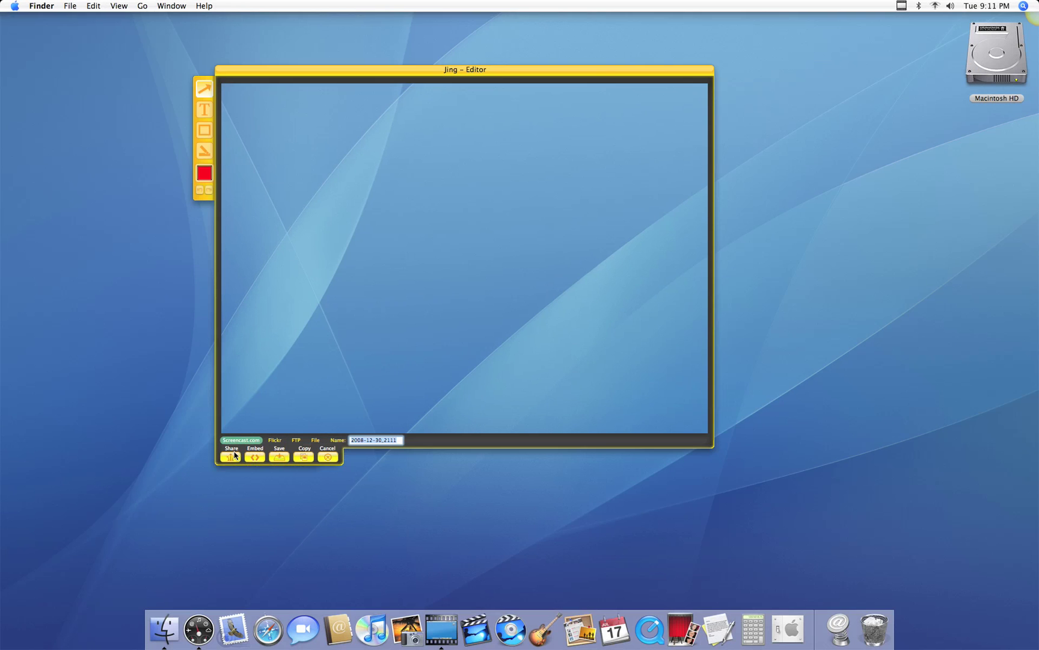
drag(449, 71, 503, 86)
click(264, 112)
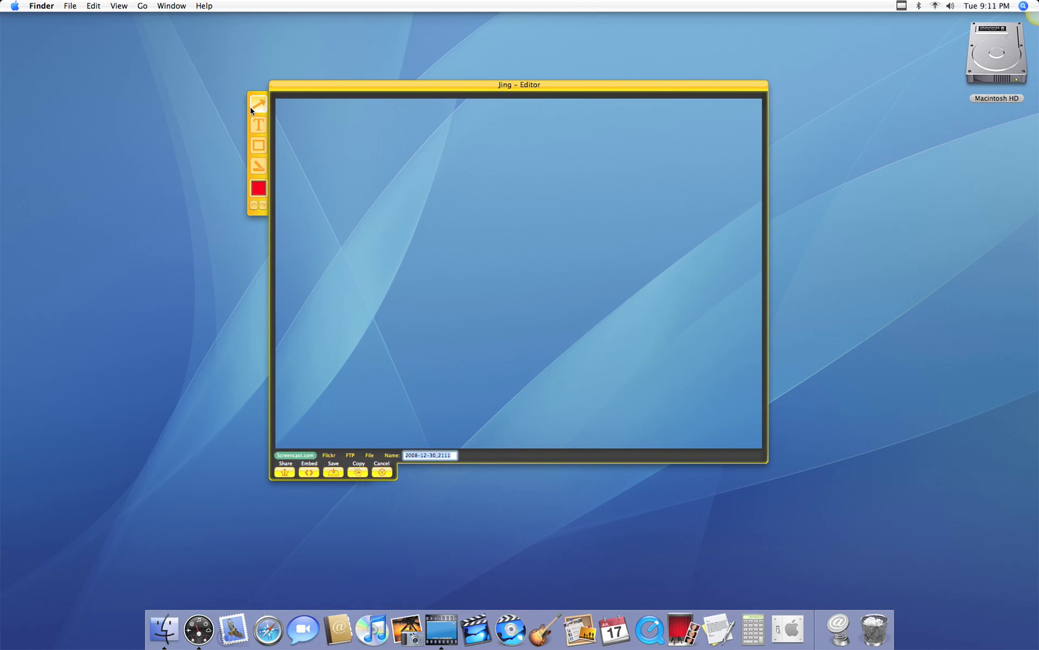
drag(626, 195, 437, 142)
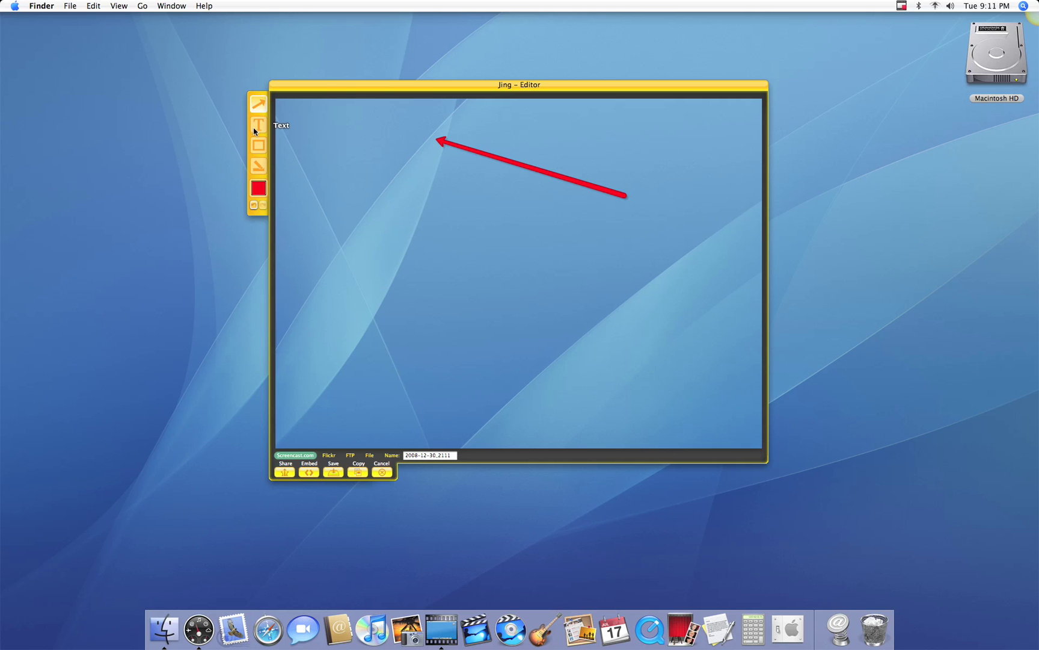
- Add a red centre frame and a highlight box over its top-left corner
click(265, 147)
drag(373, 225, 612, 378)
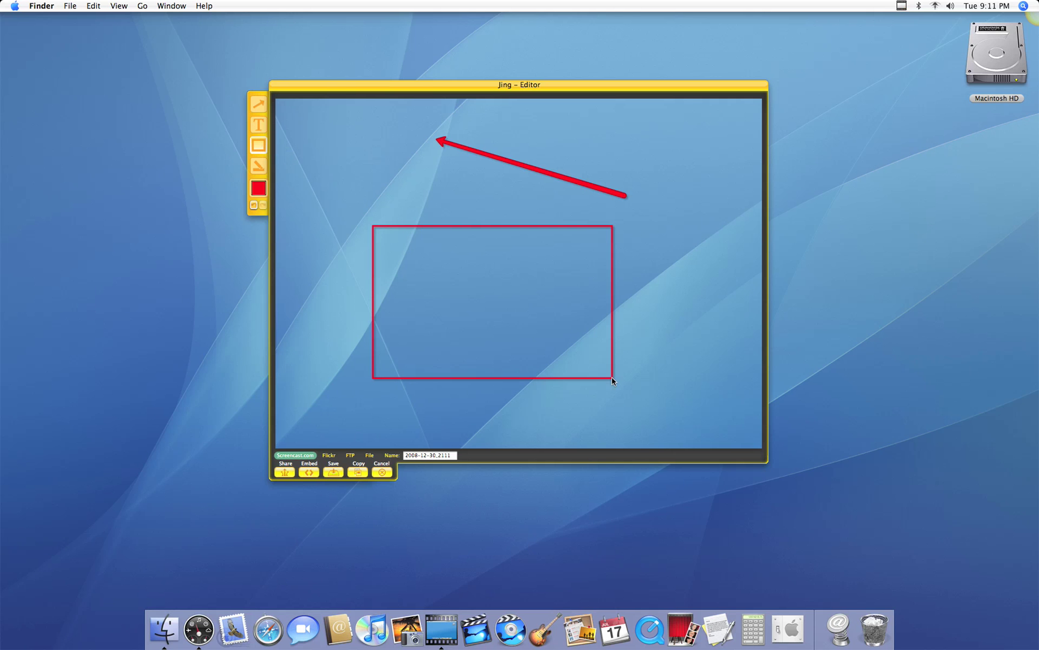
click(261, 167)
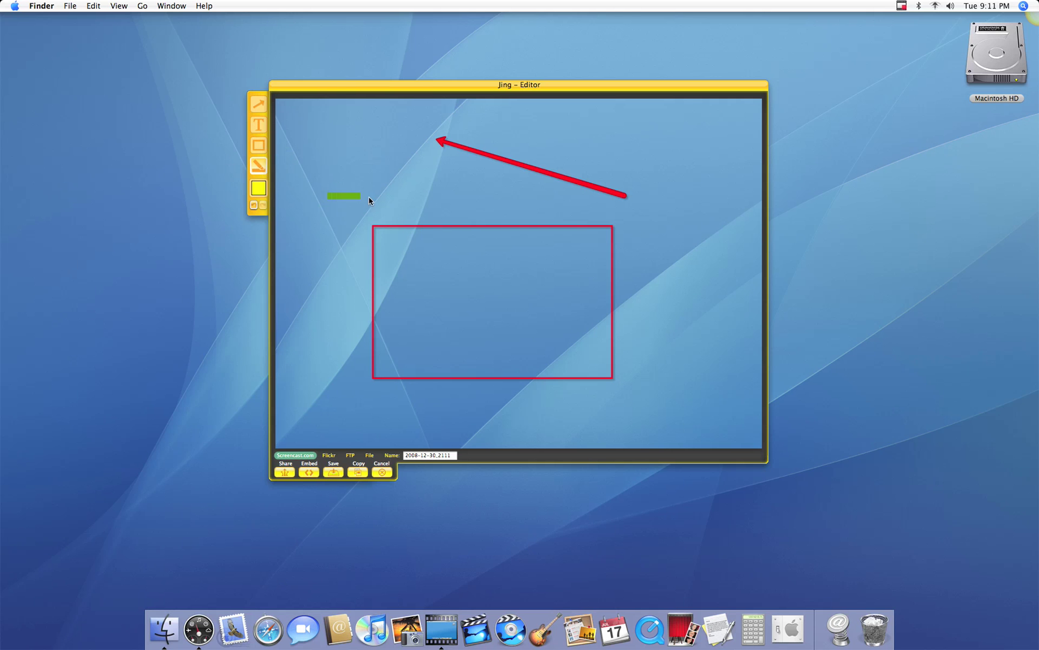
mouse_move(369, 198)
mouse_down()
mouse_move(418, 209)
mouse_move(451, 243)
mouse_up()
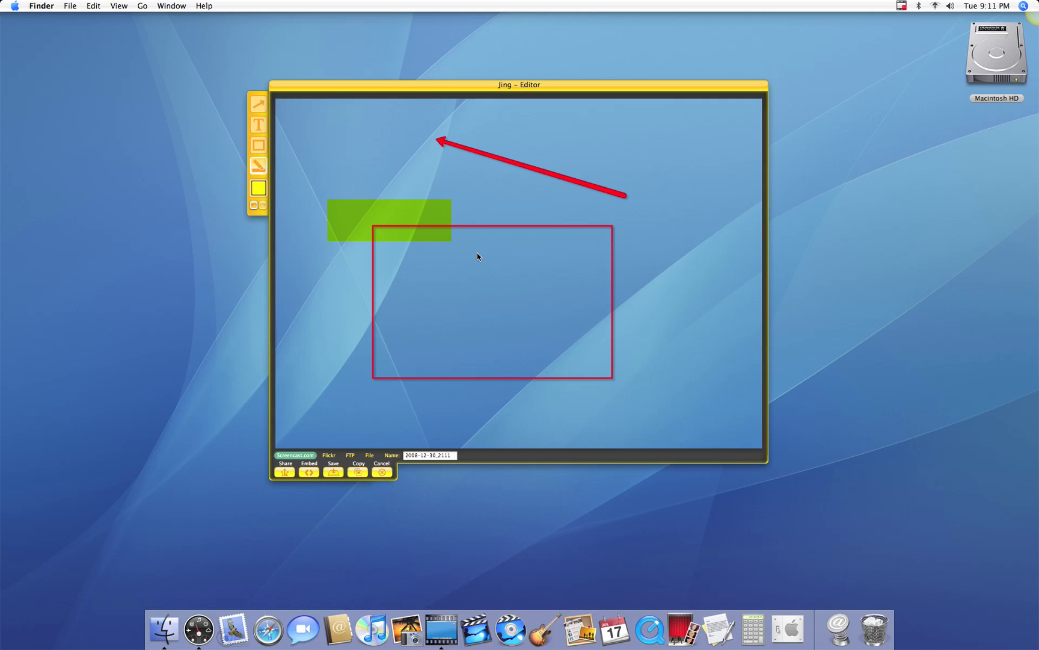
click(453, 458)
- Save the capture as Hi.png on the Desktop, then move Hi.png to the Trash
text(Hi)
click(367, 456)
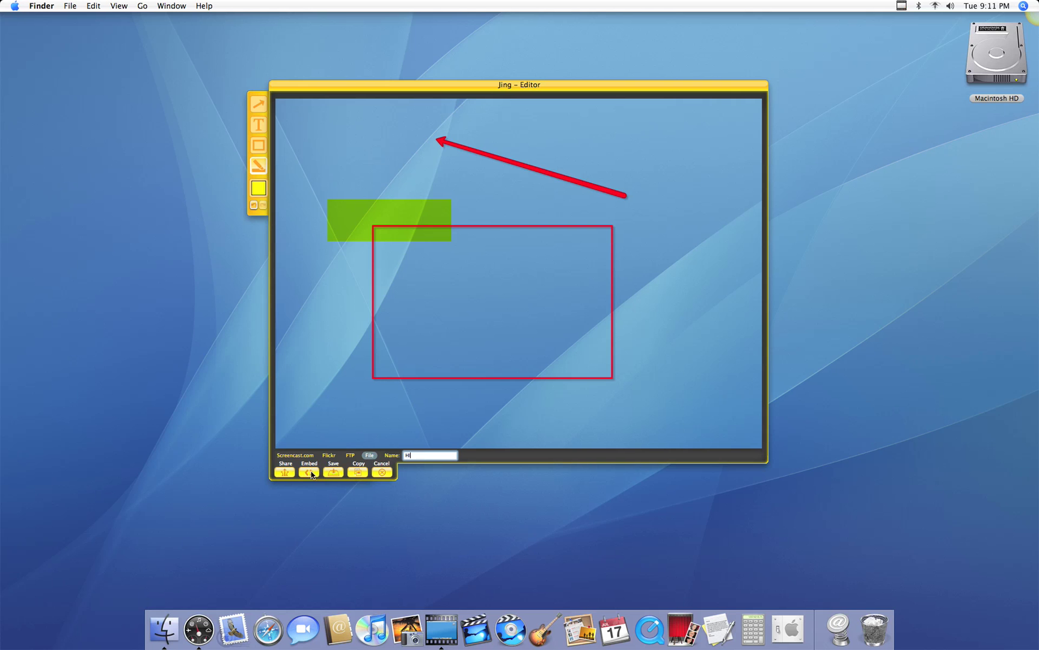
click(338, 473)
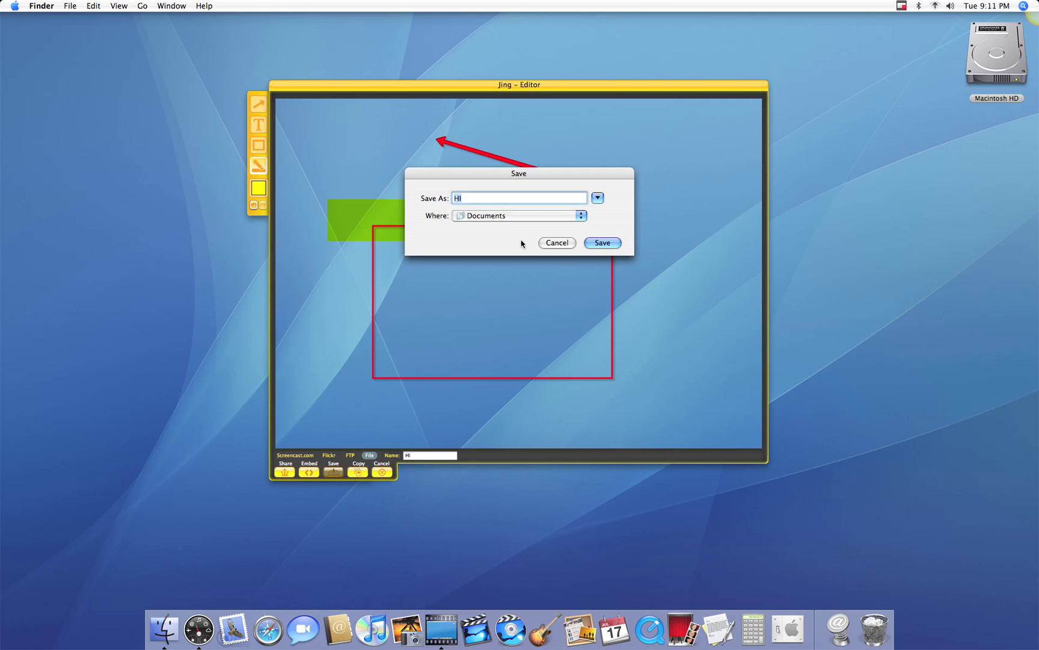
click(540, 217)
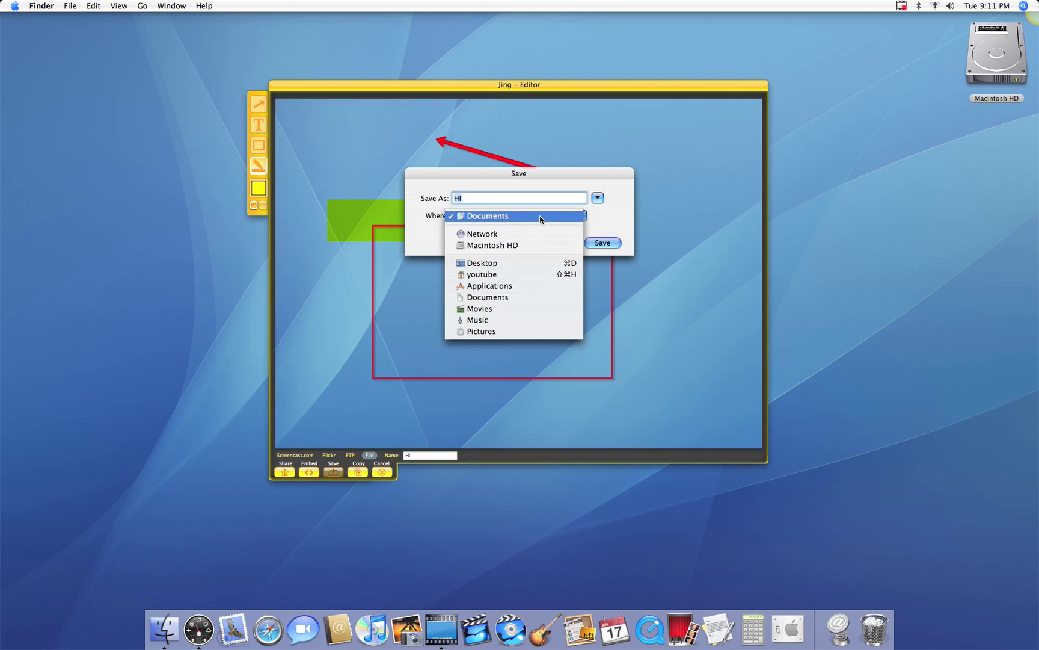
click(545, 263)
click(600, 242)
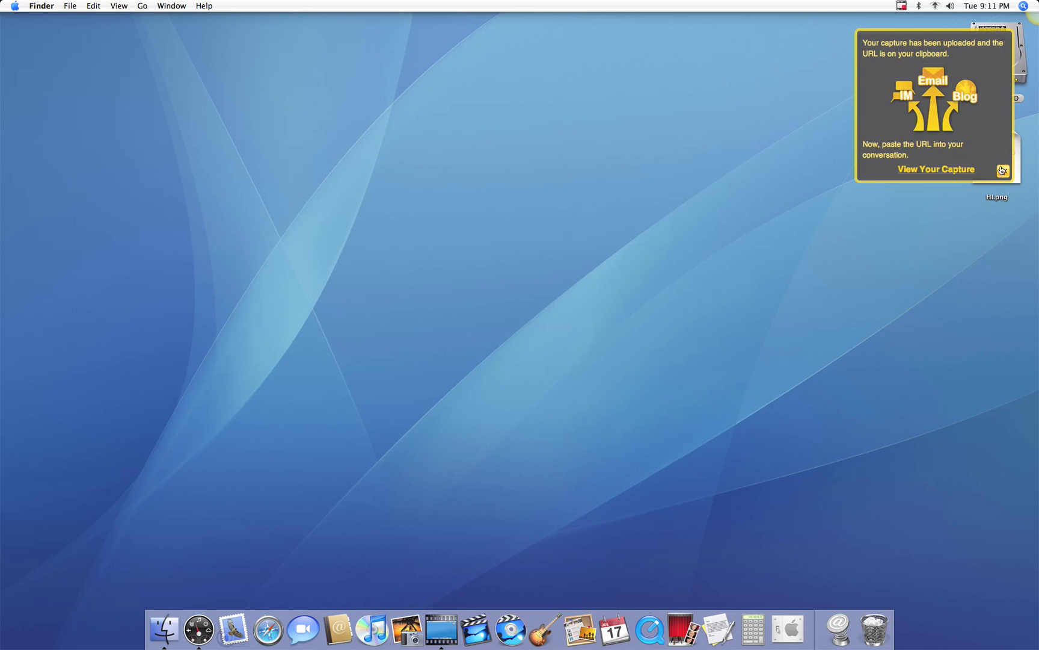
click(1002, 171)
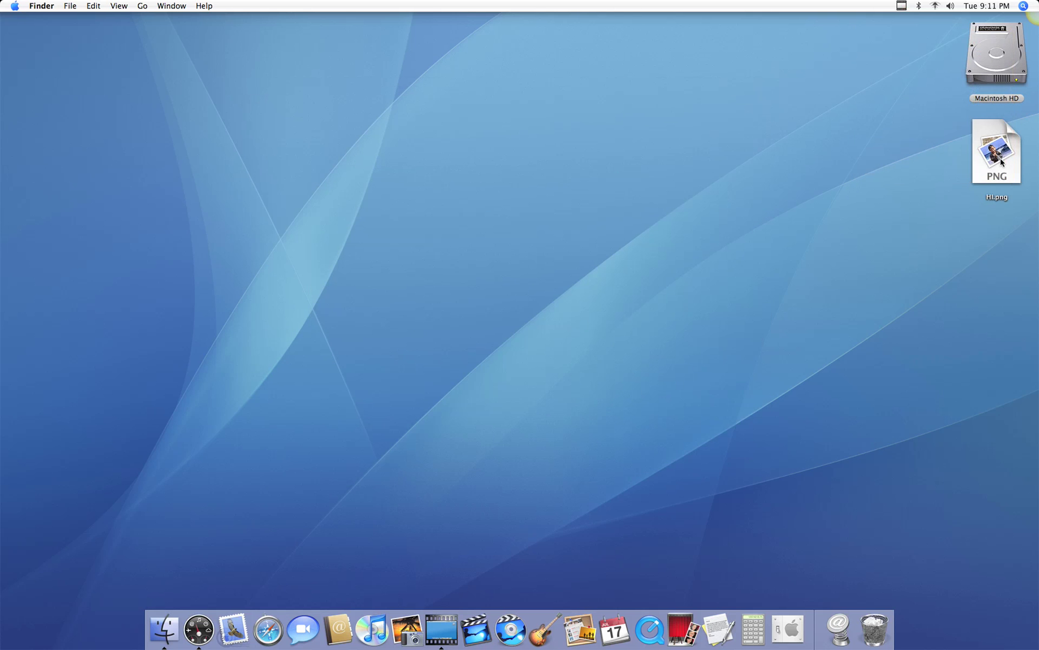
drag(1002, 161, 874, 628)
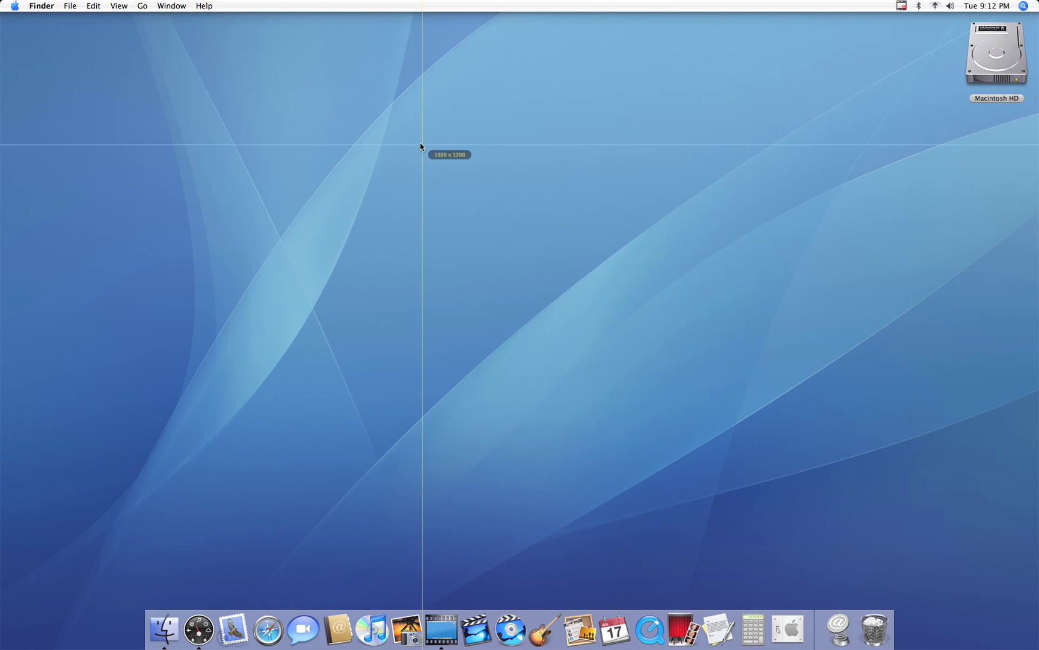
- Record a short video of an 806 x 580 desktop region
drag(327, 83, 764, 397)
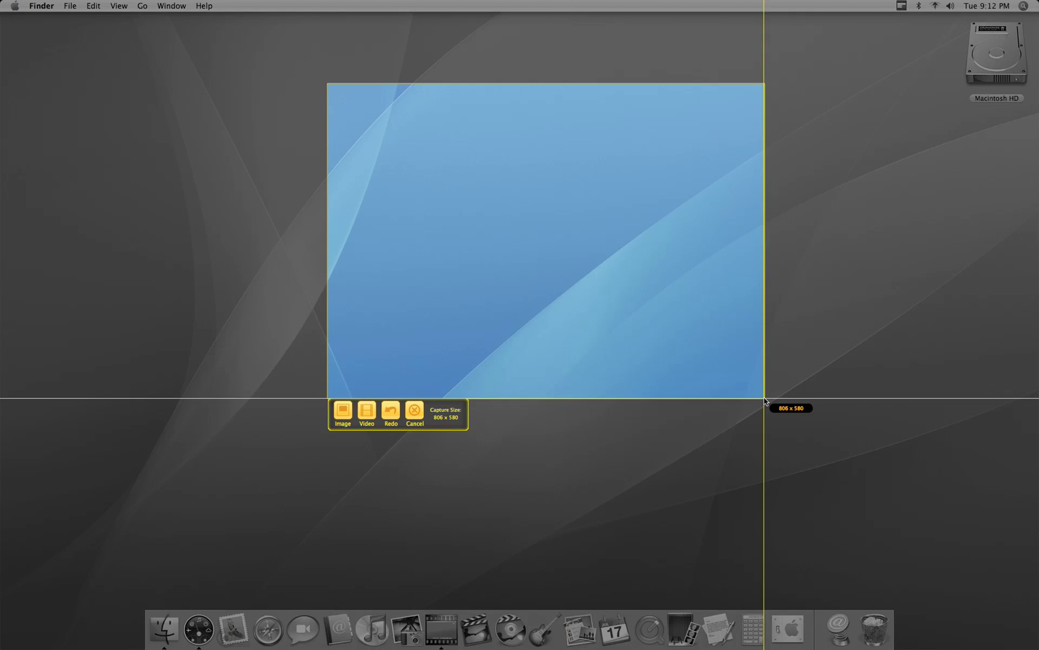
click(366, 410)
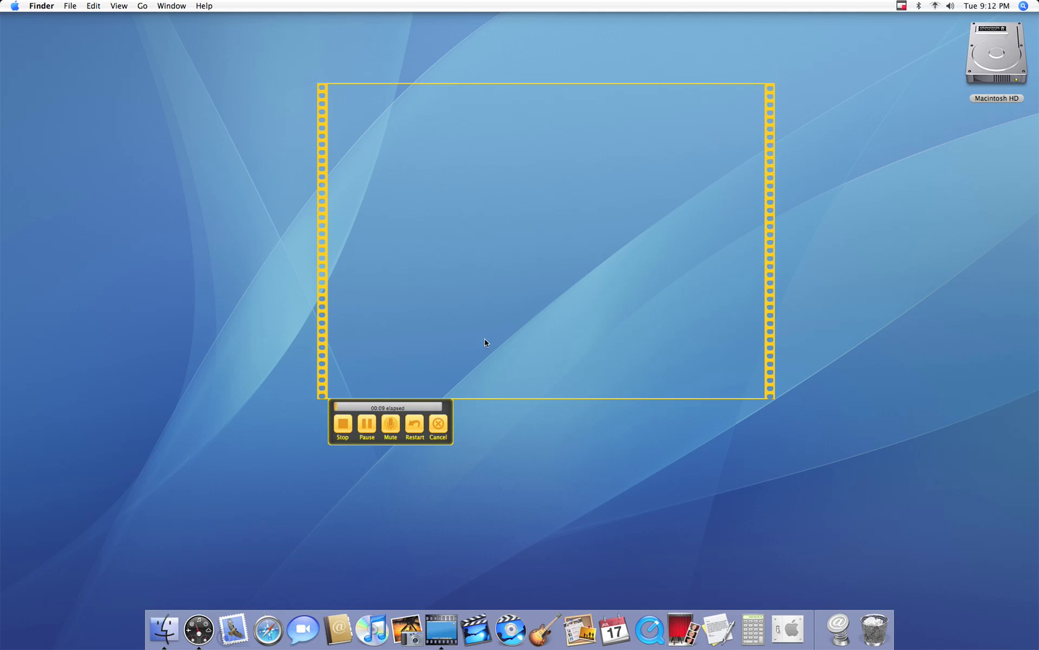
click(349, 423)
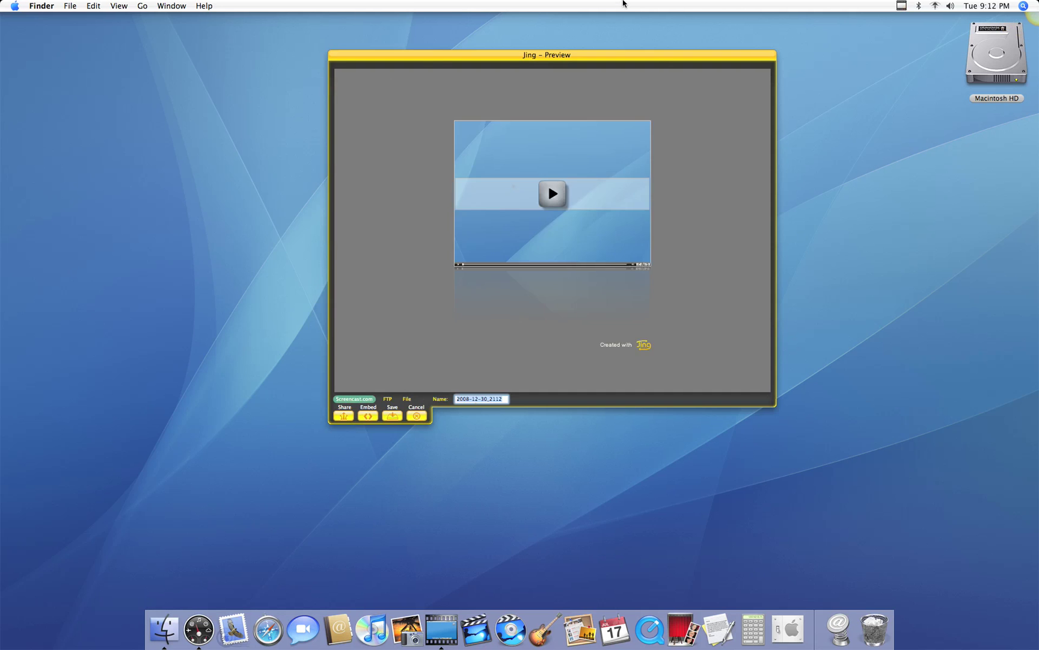
- Discard the recorded video from the Jing Preview window
drag(608, 57, 538, 97)
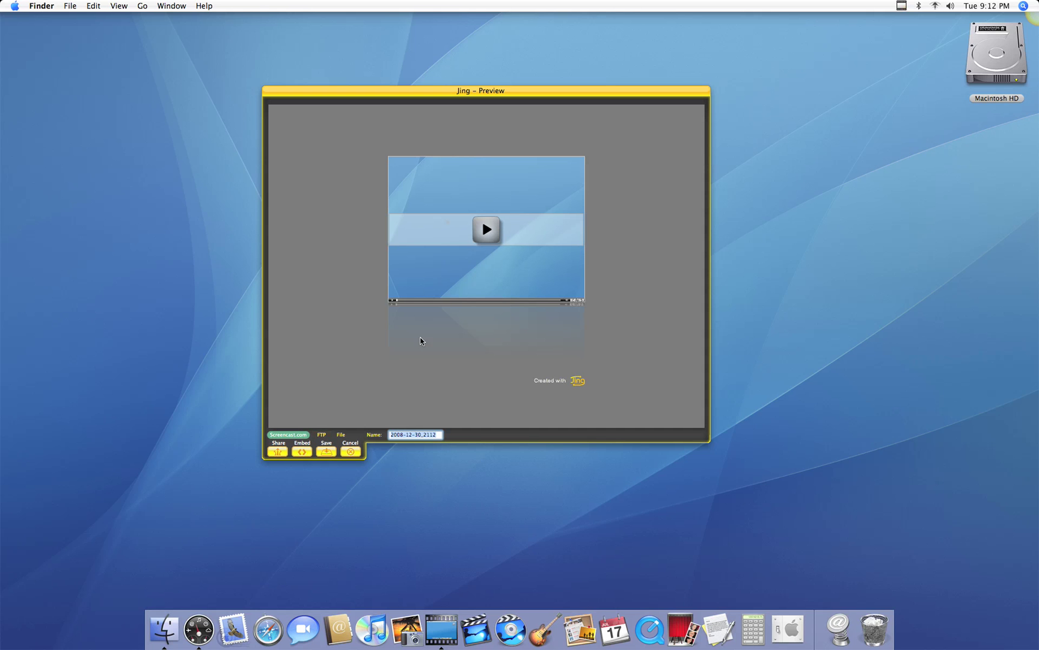
click(352, 452)
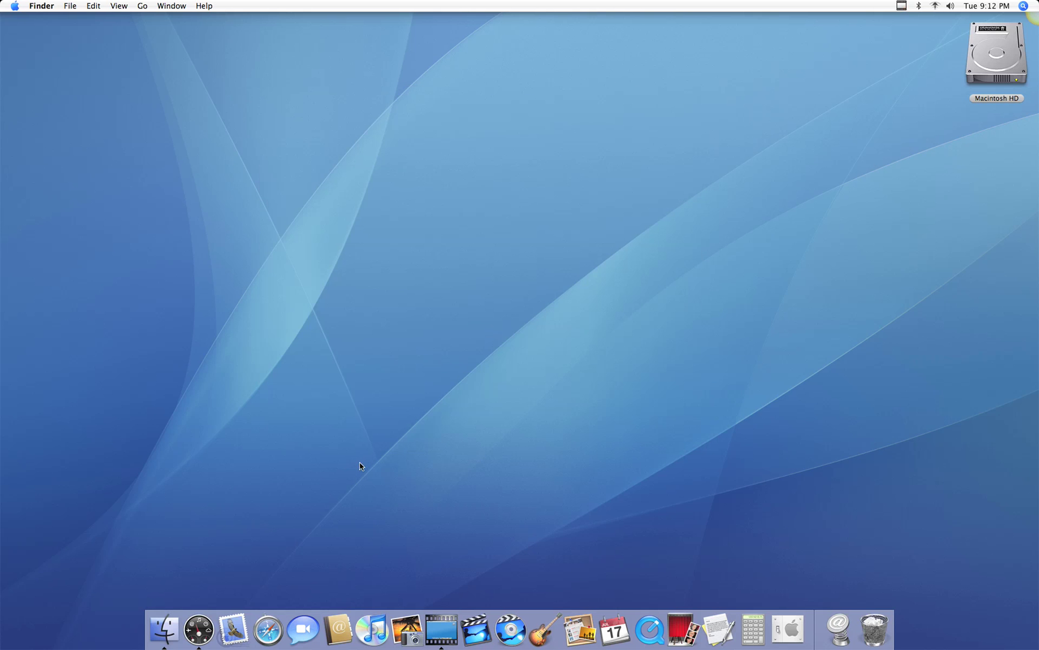
click(437, 629)
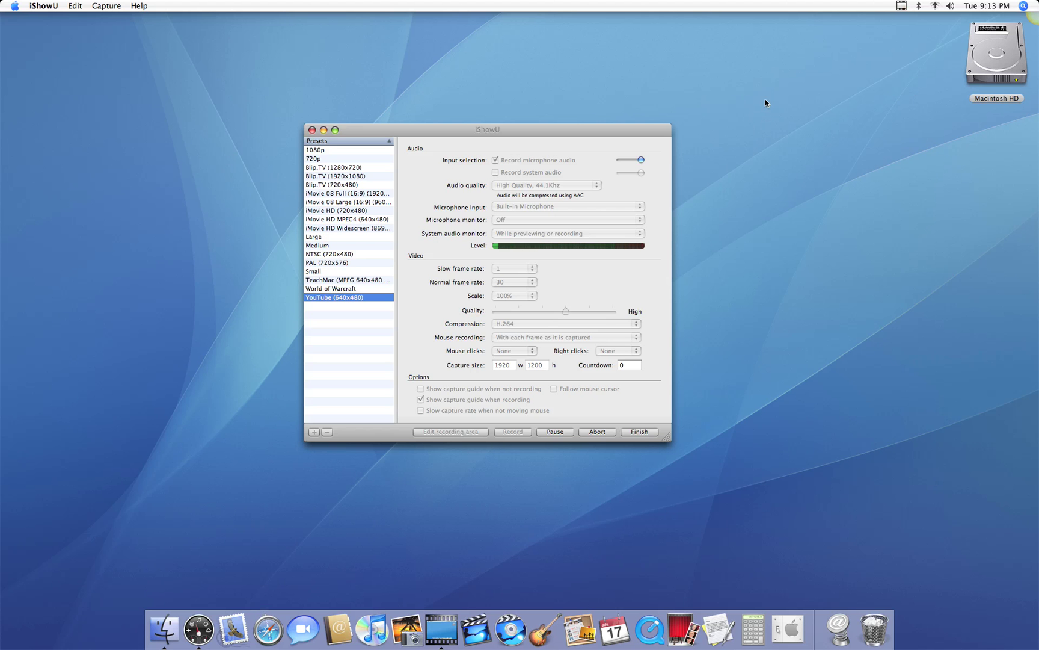
- Nudge iShowU's window showing the YouTube (640x480) preset settings
drag(552, 132, 562, 123)
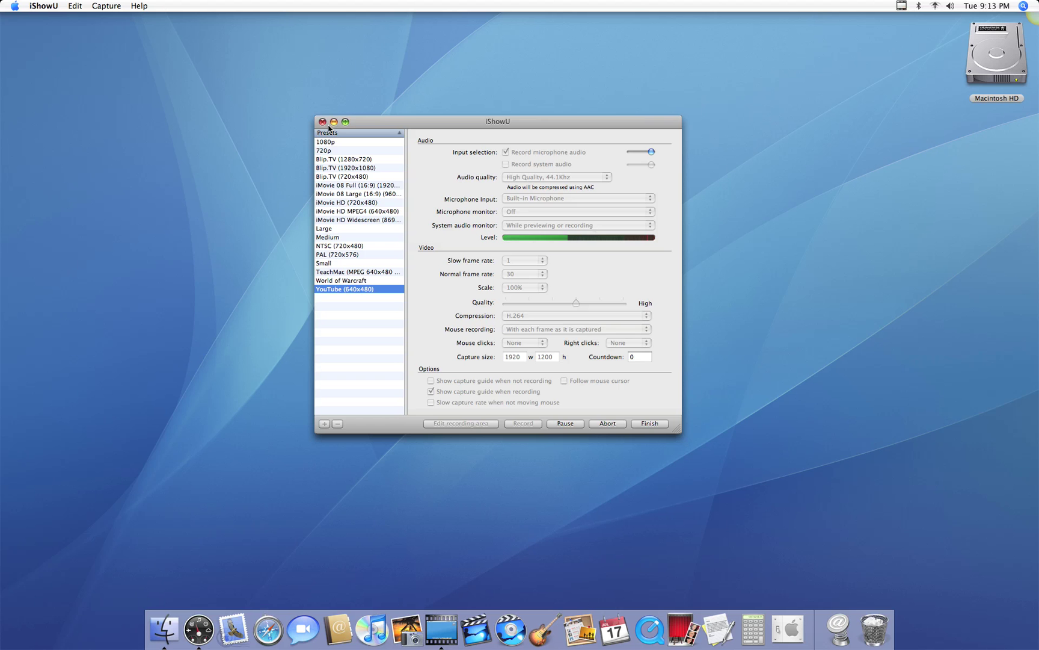
mouse_move(1038, 18)
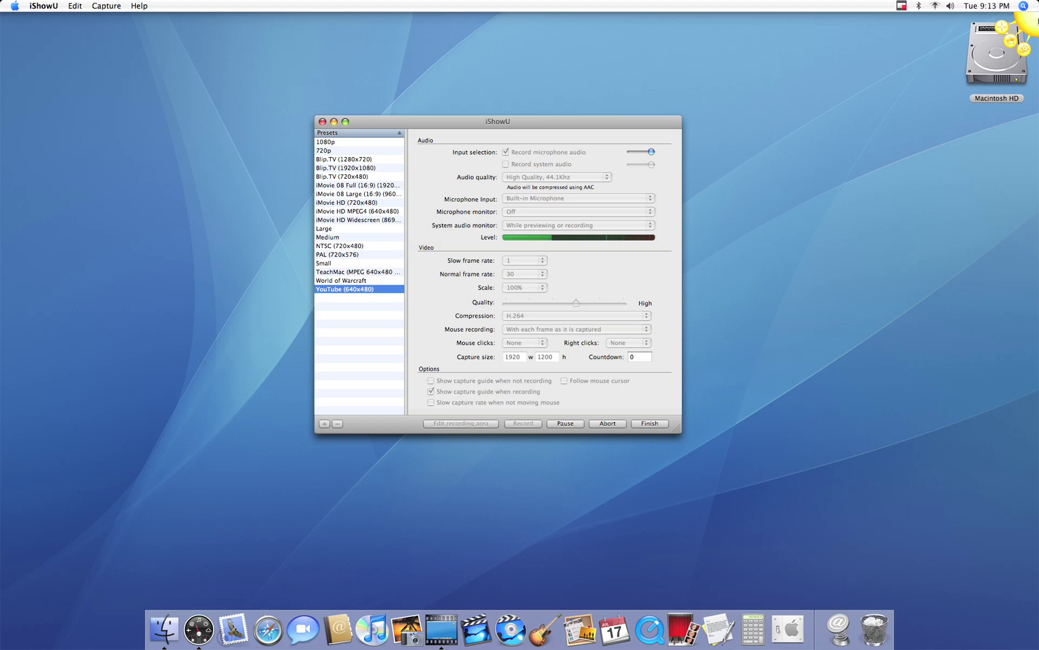